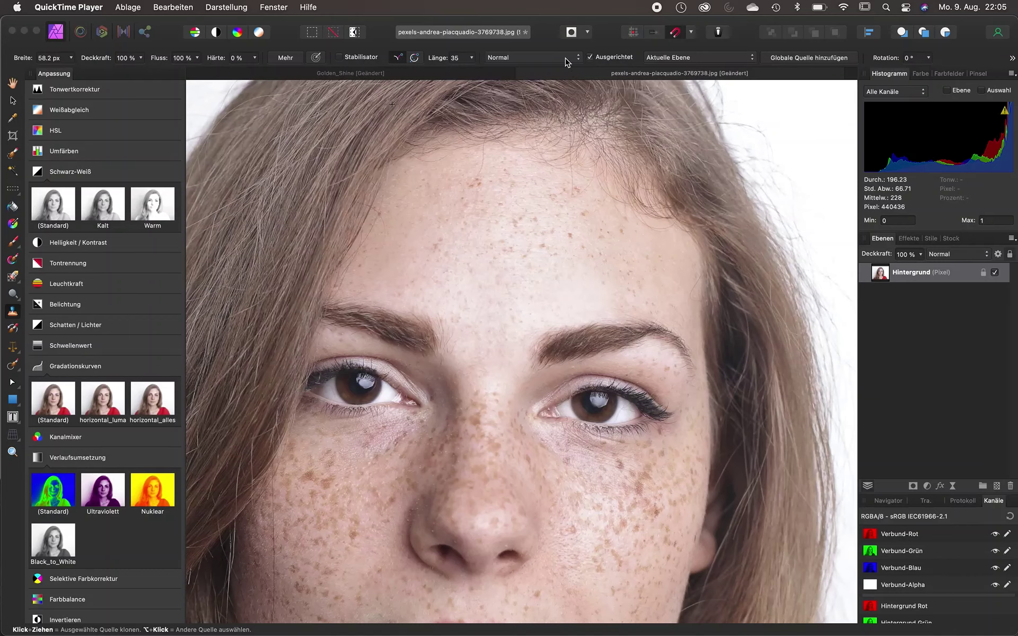
- Bring the Affinity Photo window with the freckled portrait in front of QuickTime Player
{"action": "left_click", "coordinate": [547, 37]}
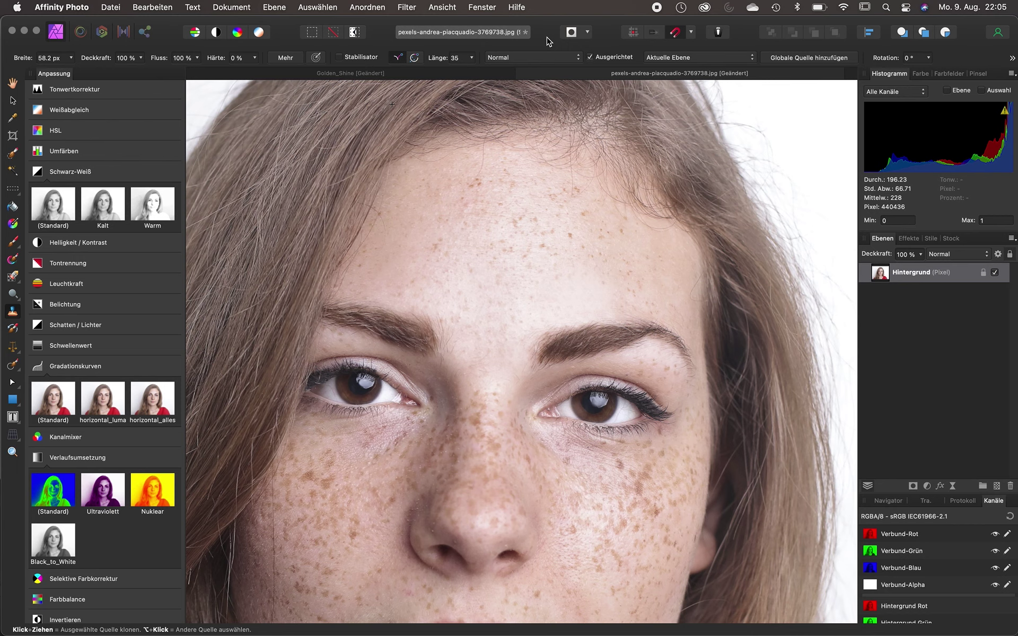
- Duplicate the Hintergrund layer and start the Frequenzen trennen filter preview
{"action": "key", "text": "super+j"}
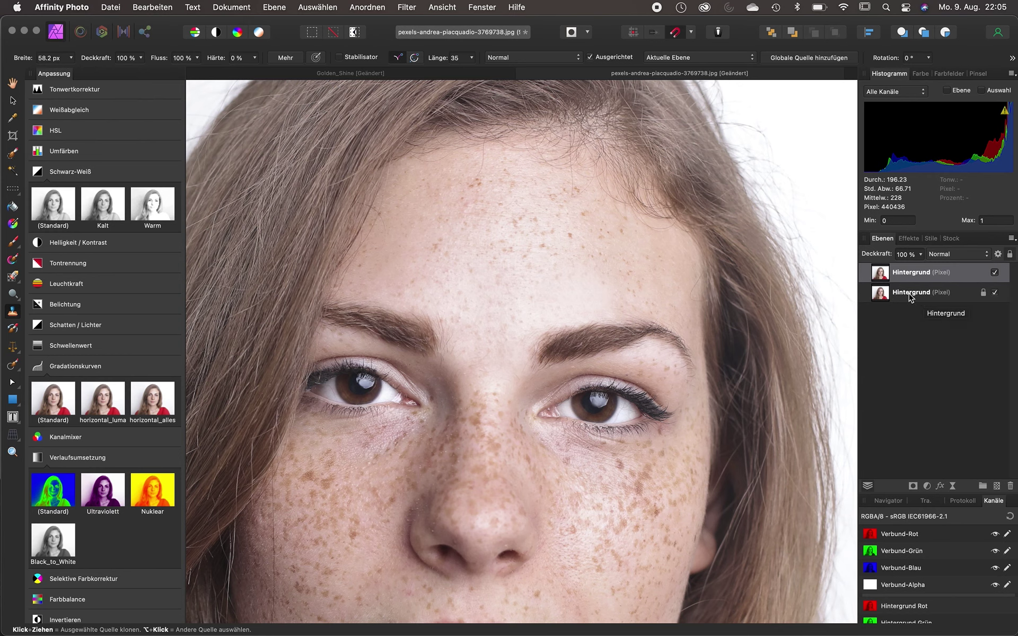
{"action": "left_click", "coordinate": [405, 7]}
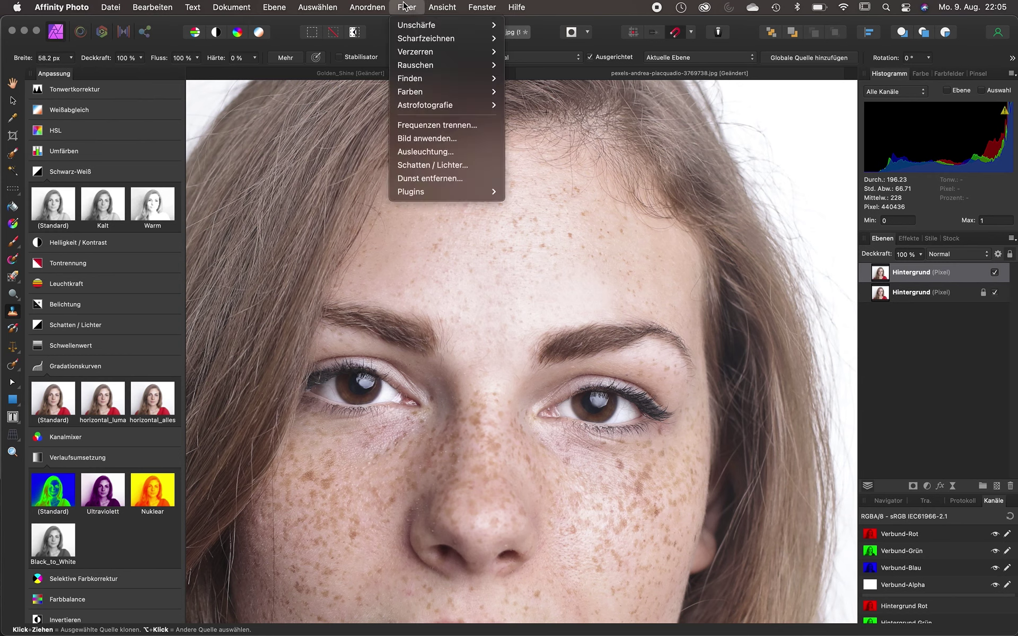
{"action": "left_click", "coordinate": [437, 125]}
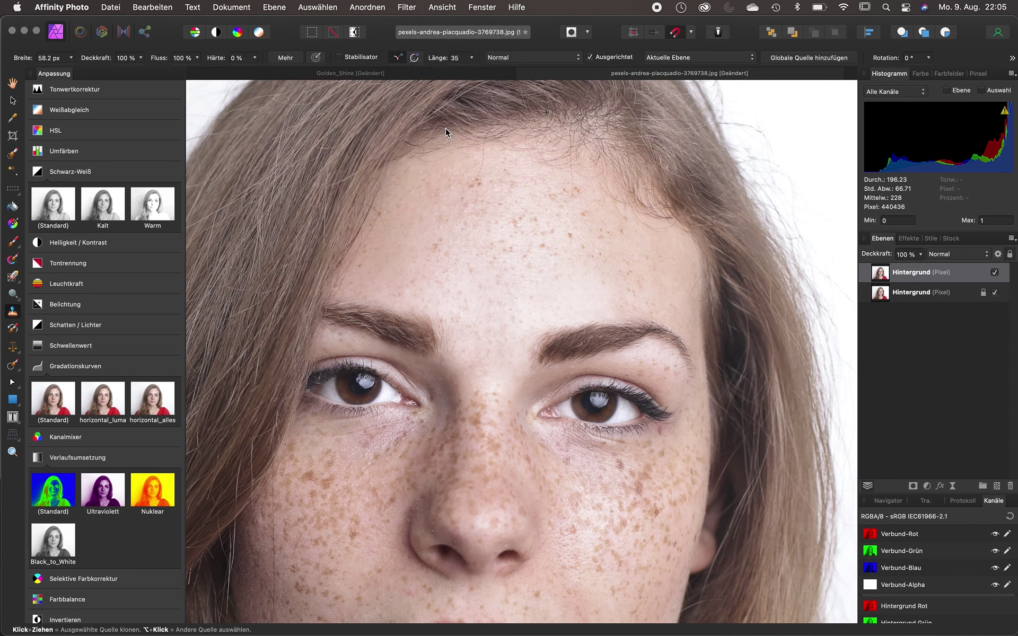
- Move the Frequenzen trennen dialog over the canvas and raise the Gaussian radius to 18.8 px
{"action": "mouse_move", "coordinate": [782, 489]}
{"action": "left_mouse_down"}
{"action": "mouse_move", "coordinate": [533, 225]}
{"action": "mouse_move", "coordinate": [519, 170]}
{"action": "left_mouse_up"}
{"action": "left_click_drag", "start_coordinate": [429, 228], "coordinate": [465, 228]}
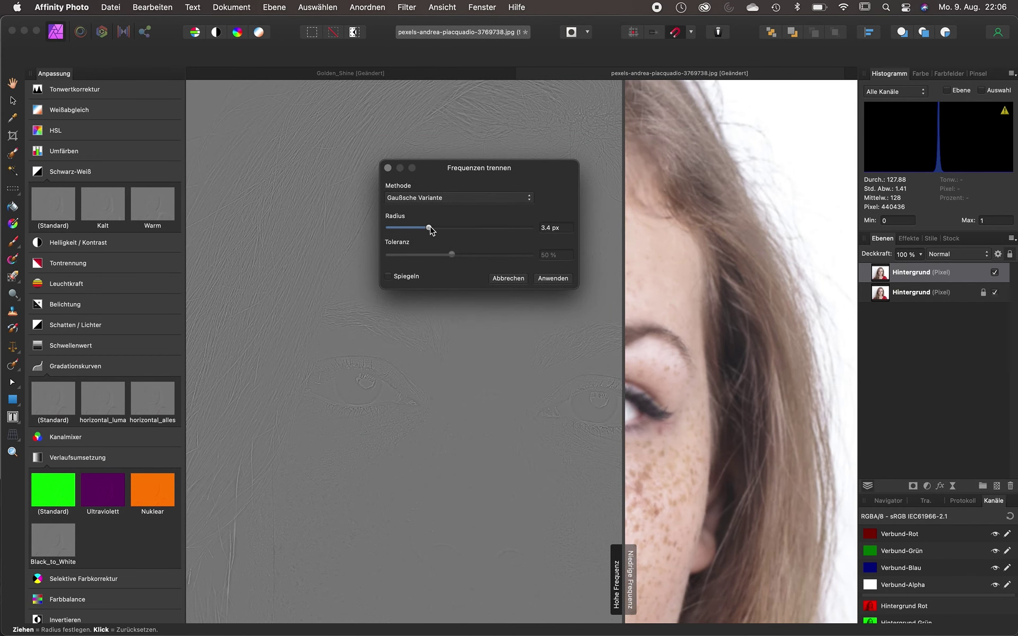
{"action": "left_click_drag", "start_coordinate": [521, 168], "coordinate": [544, 127]}
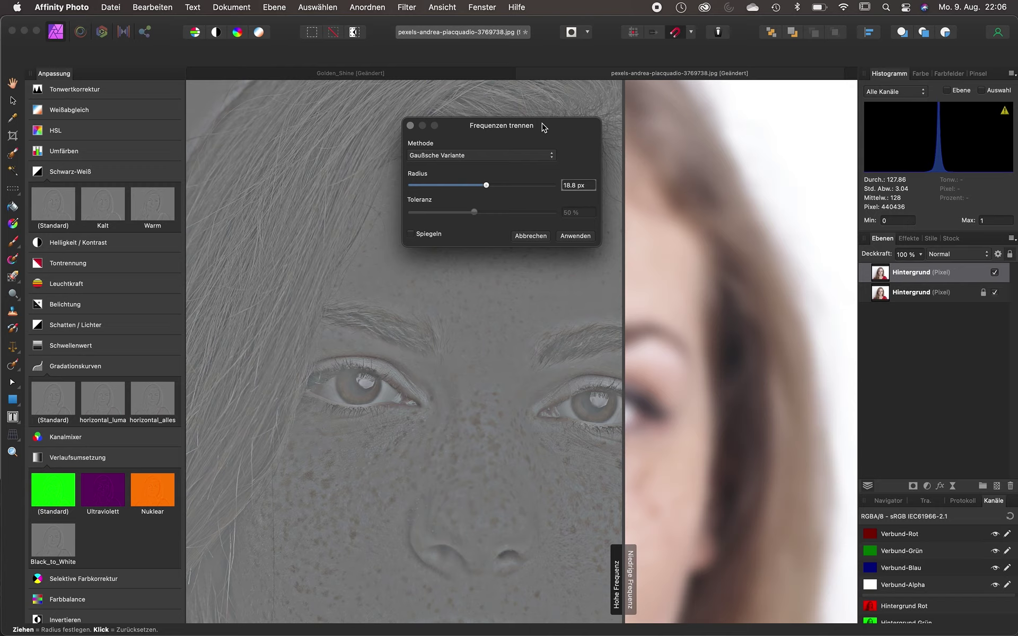
{"action": "left_click", "coordinate": [546, 158]}
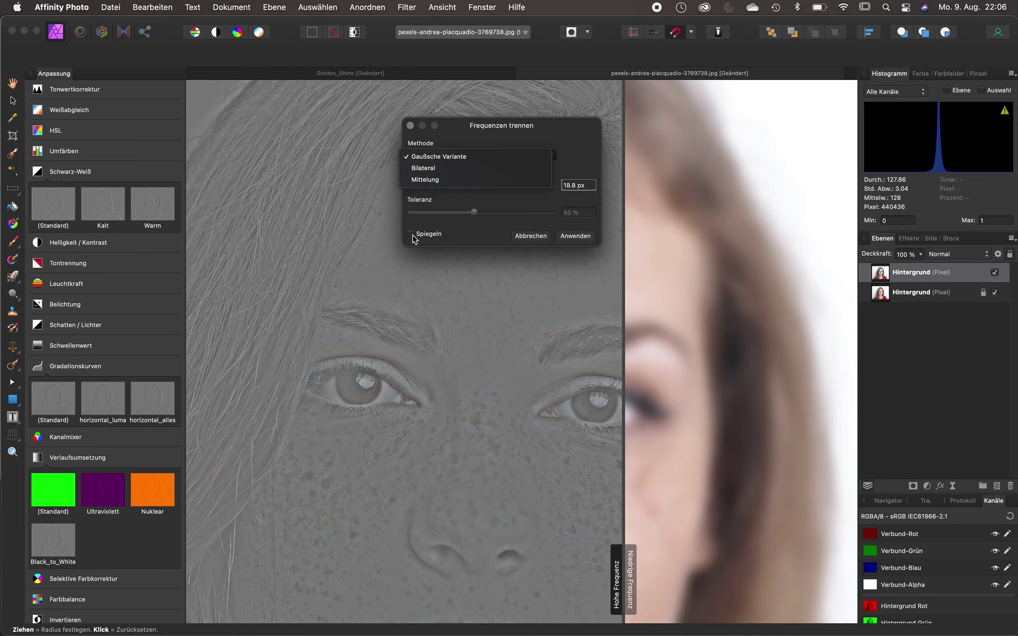
- Keep Gaußsche Variante, move the dialog up-left, and fine-tune the radius to 17.9 px
{"action": "left_click", "coordinate": [479, 154]}
{"action": "left_click_drag", "start_coordinate": [452, 126], "coordinate": [244, 97]}
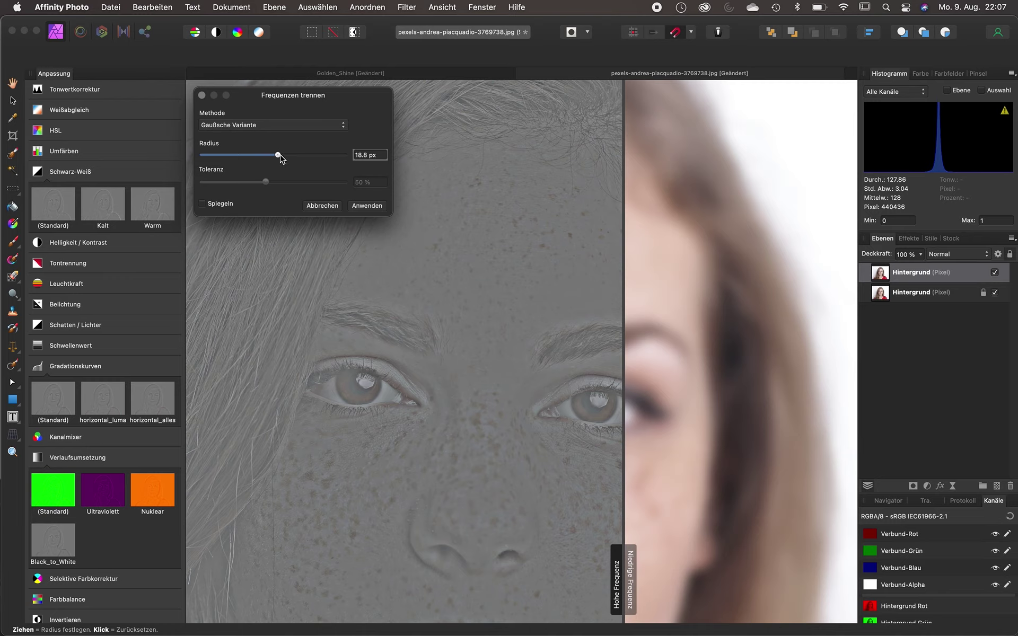
{"action": "left_click_drag", "start_coordinate": [278, 156], "coordinate": [276, 155]}
- Move the dialog right and shift the split divider to compare high- and low-frequency halves of the face
{"action": "left_click_drag", "start_coordinate": [291, 100], "coordinate": [816, 202]}
{"action": "left_click_drag", "start_coordinate": [621, 193], "coordinate": [331, 167]}
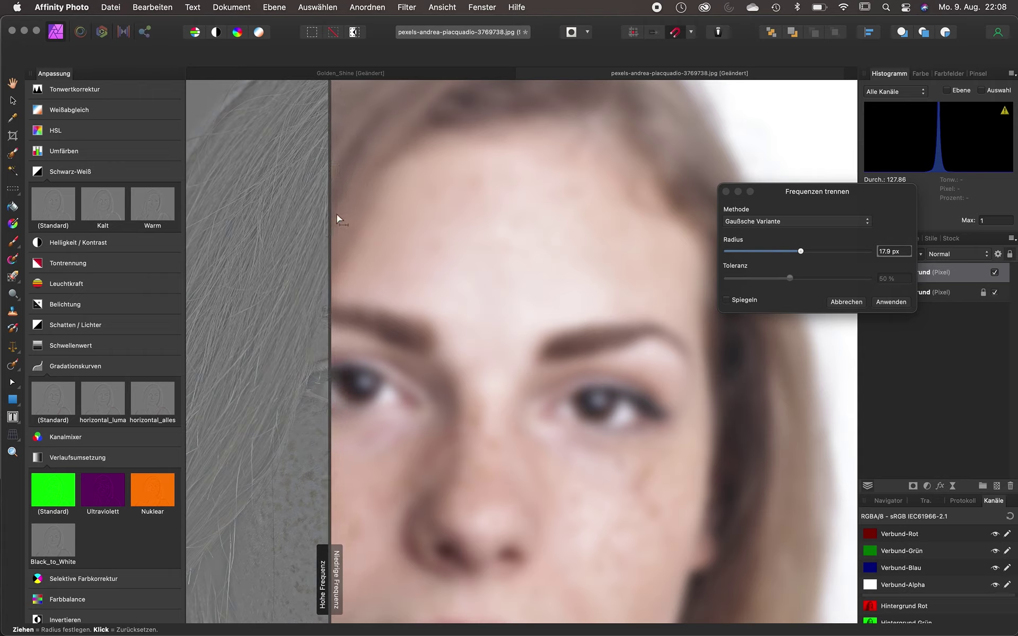
{"action": "left_click_drag", "start_coordinate": [331, 215], "coordinate": [446, 217]}
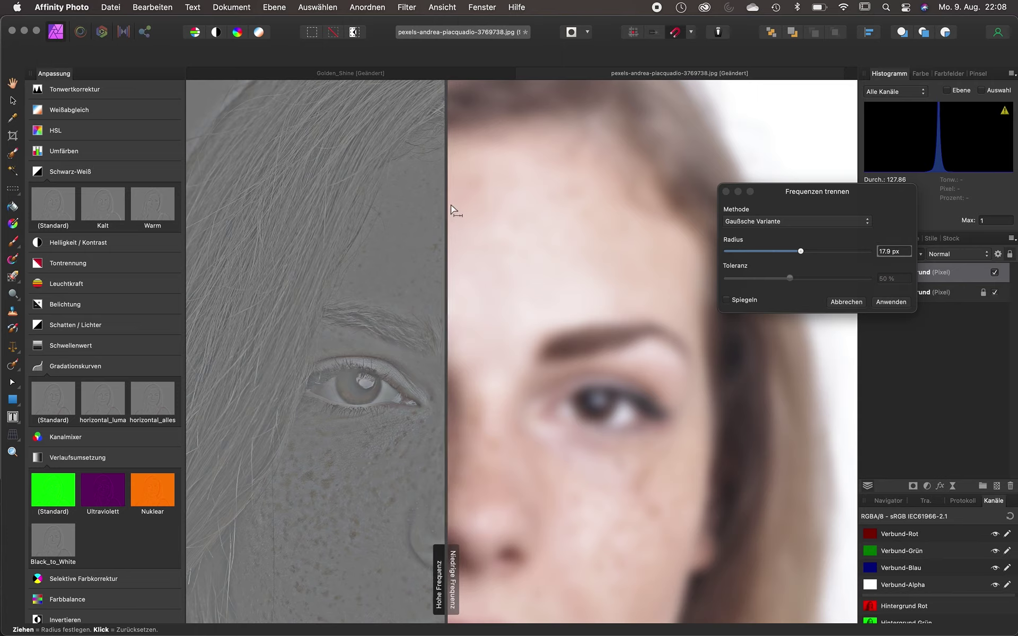
{"action": "left_click_drag", "start_coordinate": [448, 206], "coordinate": [324, 192]}
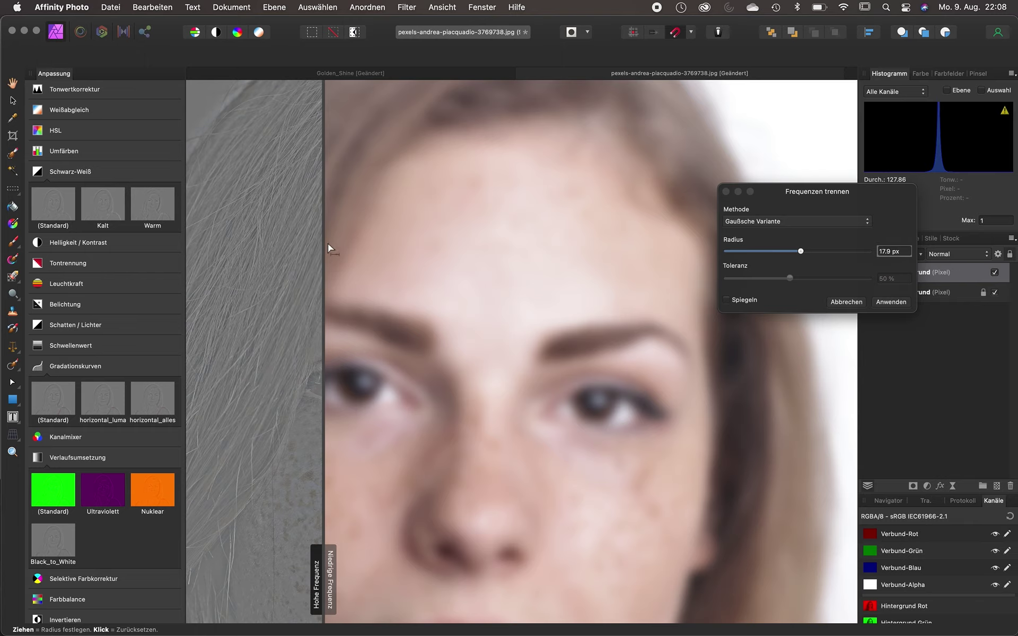
{"action": "mouse_move", "coordinate": [324, 246]}
{"action": "left_mouse_down"}
{"action": "mouse_move", "coordinate": [517, 242]}
{"action": "mouse_move", "coordinate": [485, 243]}
{"action": "left_mouse_up"}
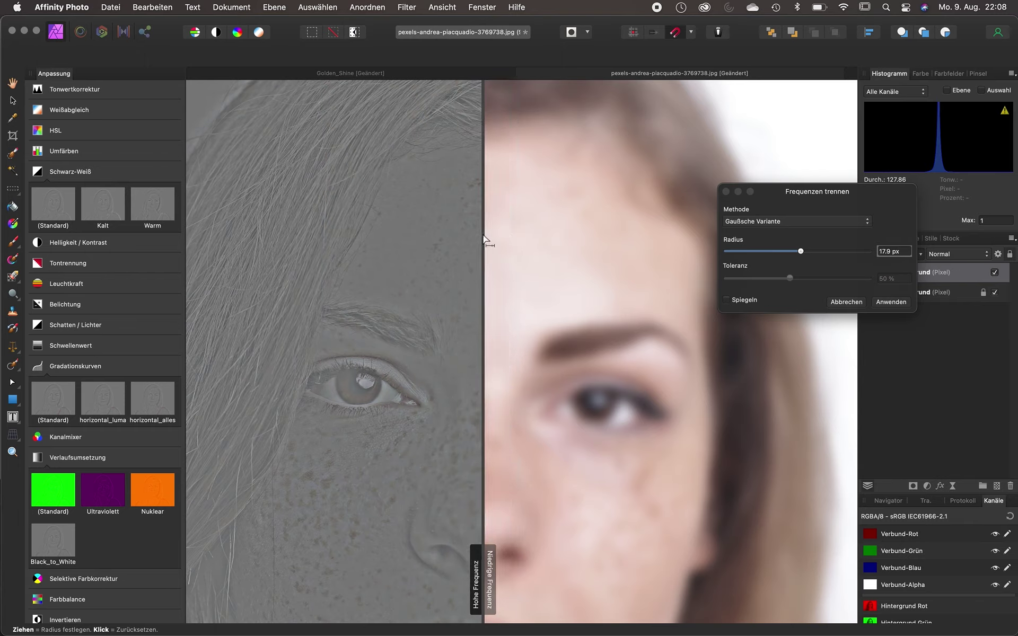
{"action": "left_click_drag", "start_coordinate": [779, 192], "coordinate": [599, 183]}
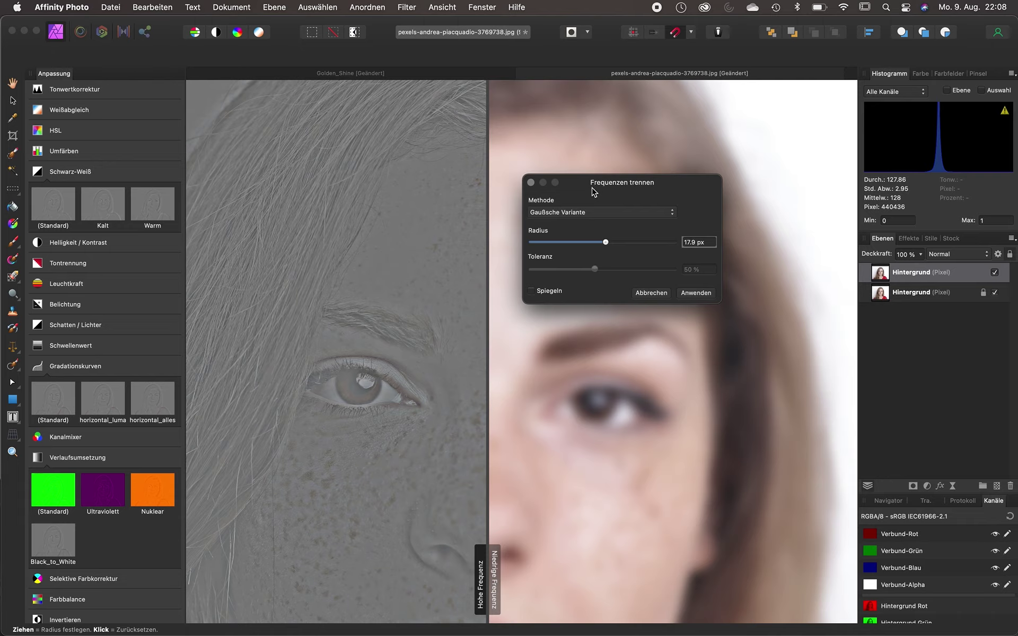
{"action": "left_click", "coordinate": [585, 213]}
- Switch the separation method to Bilateral with 80 % tolerance
{"action": "left_click", "coordinate": [582, 226]}
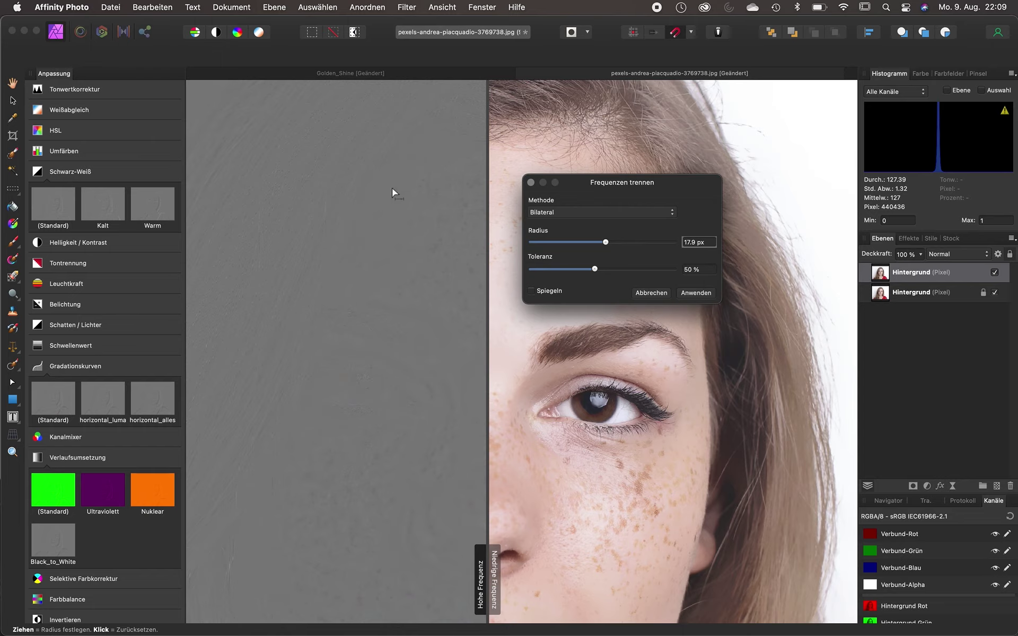
{"action": "mouse_move", "coordinate": [594, 268]}
{"action": "left_mouse_down"}
{"action": "mouse_move", "coordinate": [643, 269]}
{"action": "mouse_move", "coordinate": [612, 242]}
{"action": "left_mouse_up"}
- Try Gaußsche Variante and Bilateral again, then settle on the Mittelung method
{"action": "left_click", "coordinate": [545, 212]}
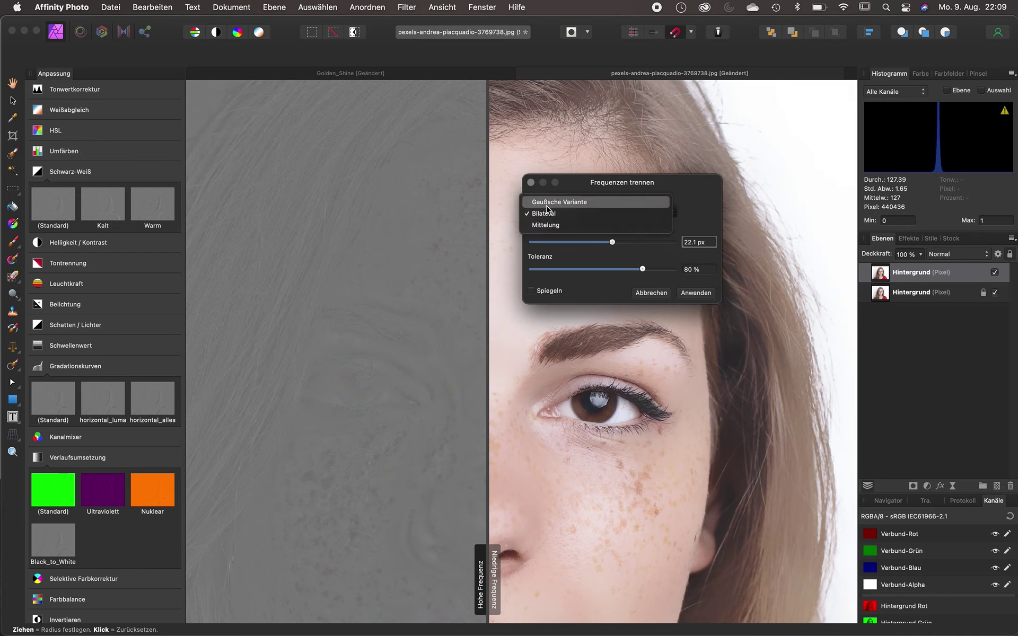
{"action": "left_click", "coordinate": [546, 203]}
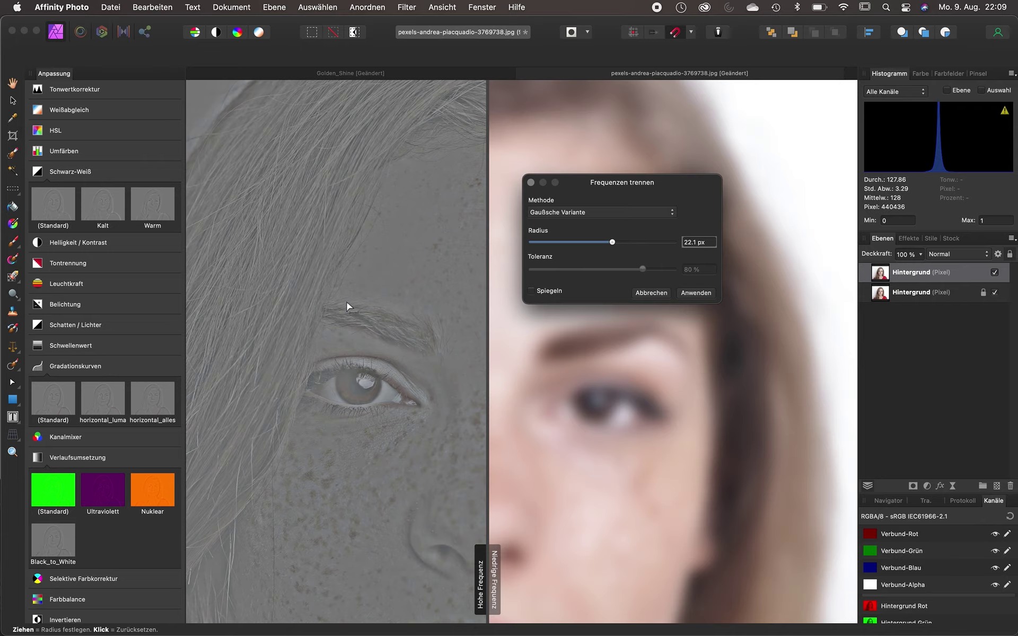
{"action": "left_click", "coordinate": [586, 218]}
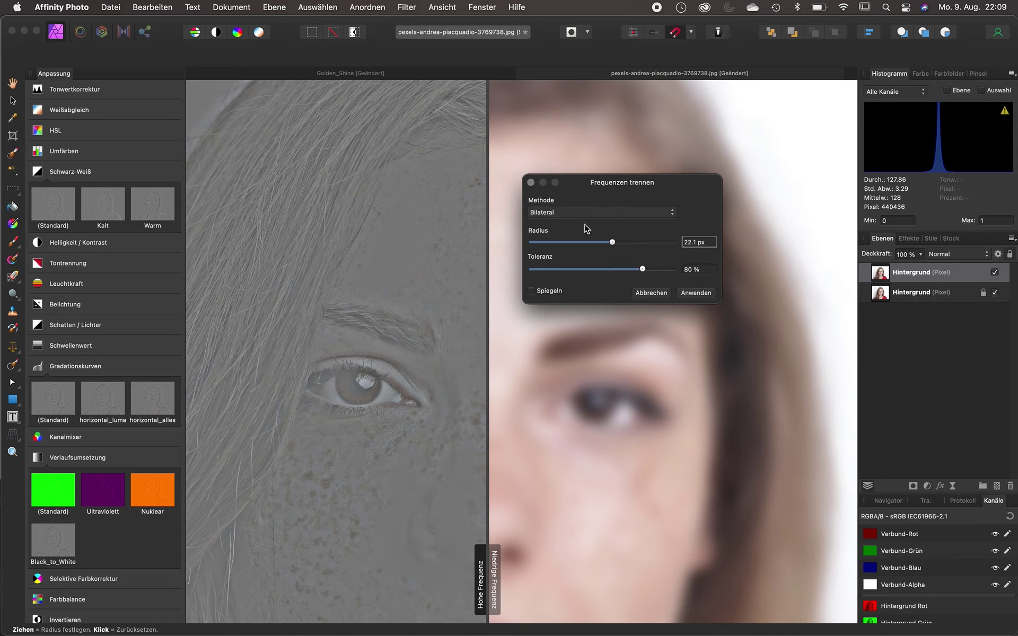
{"action": "scroll", "coordinate": [383, 290], "scroll_direction": "down", "scroll_amount": 1}
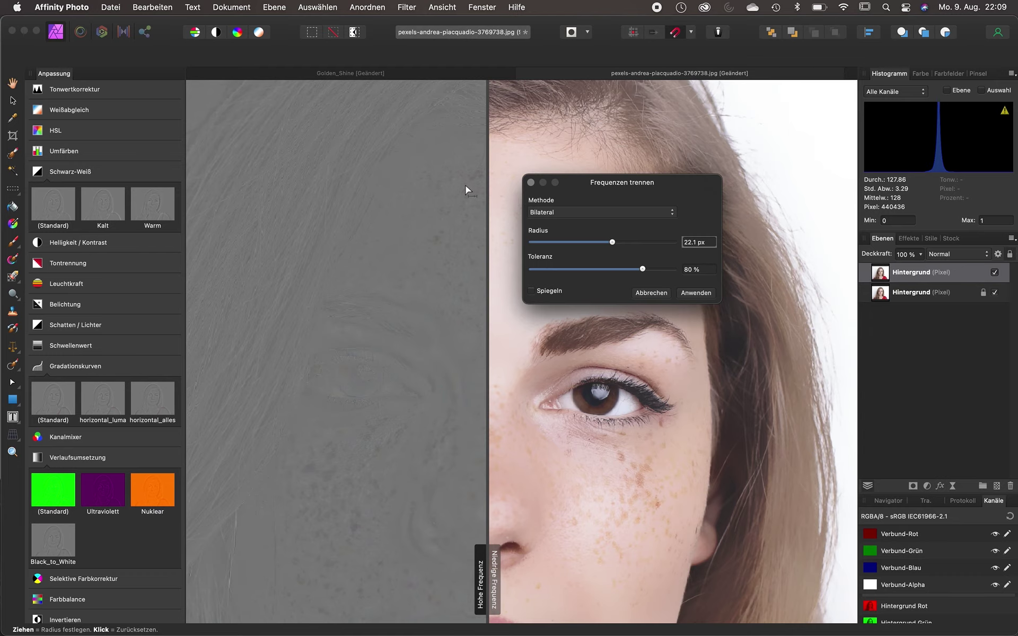
{"action": "scroll", "coordinate": [466, 191], "scroll_direction": "down", "scroll_amount": 1}
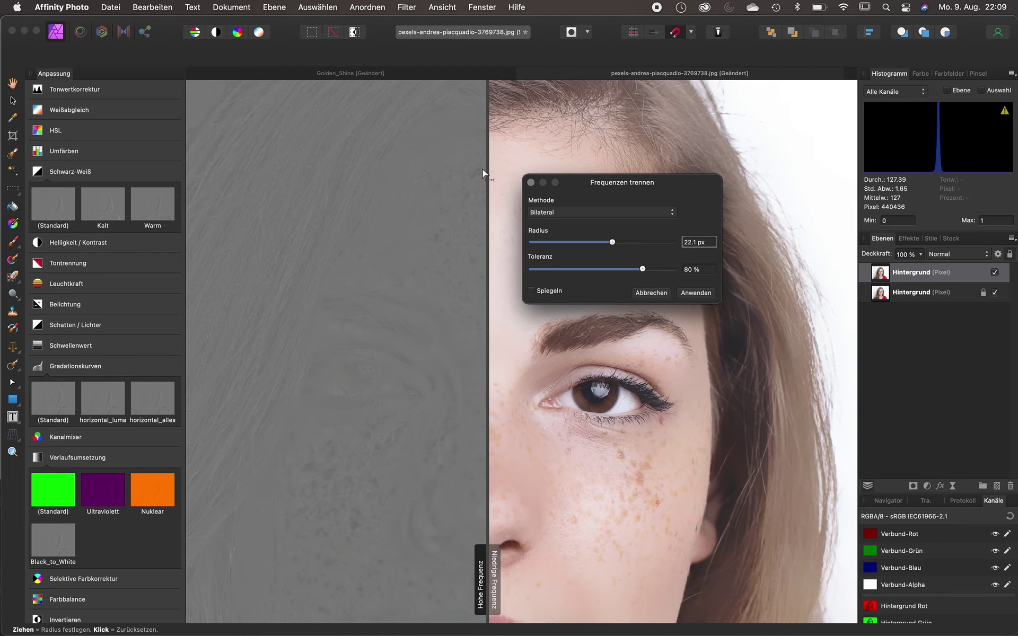
{"action": "left_click", "coordinate": [576, 212]}
{"action": "left_click", "coordinate": [576, 225]}
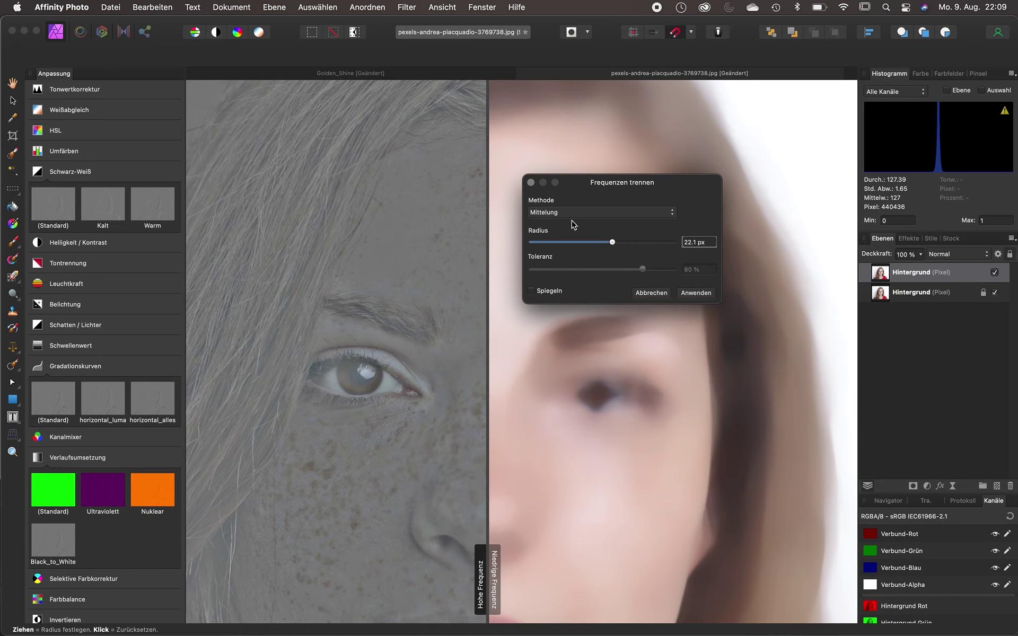
- Adjust the Mittelung separation radius to about 9.5 px, keeping Mittelung selected
{"action": "left_click_drag", "start_coordinate": [578, 242], "coordinate": [588, 243]}
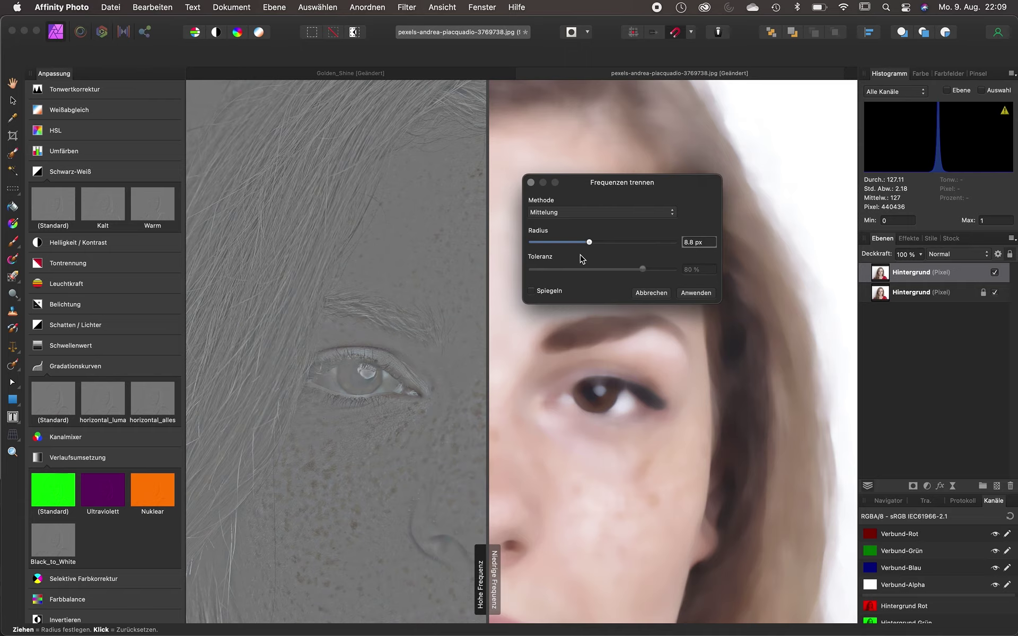
{"action": "left_click_drag", "start_coordinate": [588, 243], "coordinate": [592, 244]}
{"action": "left_click_drag", "start_coordinate": [591, 243], "coordinate": [593, 242]}
{"action": "left_click", "coordinate": [592, 216]}
{"action": "left_click", "coordinate": [578, 290]}
{"action": "left_click", "coordinate": [689, 294]}
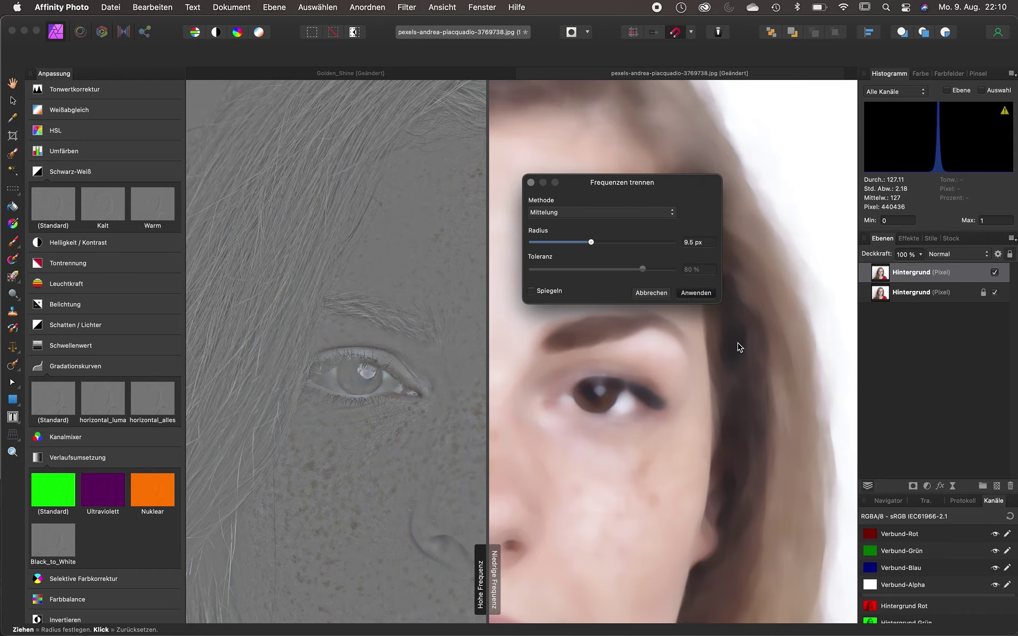